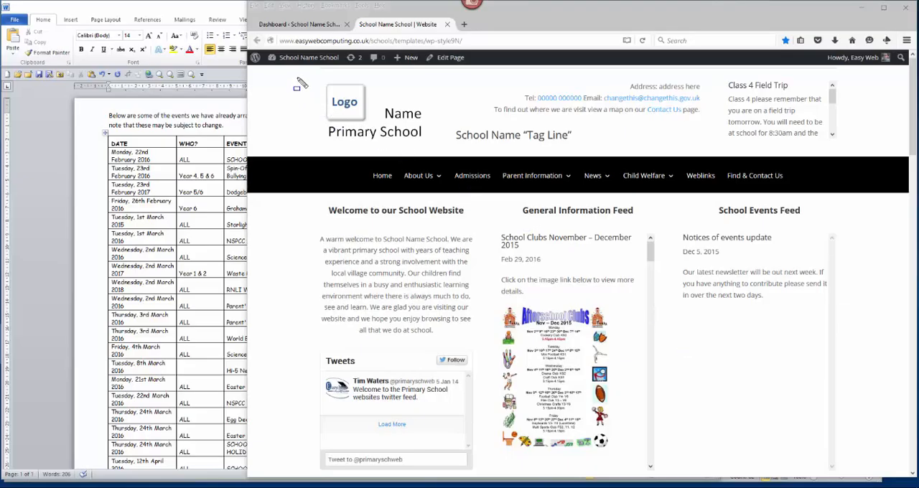
{"action": "left_click_drag", "start_coordinate": [297, 78], "coordinate": [359, 83]}
{"action": "left_click_drag", "start_coordinate": [453, 105], "coordinate": [845, 476]}
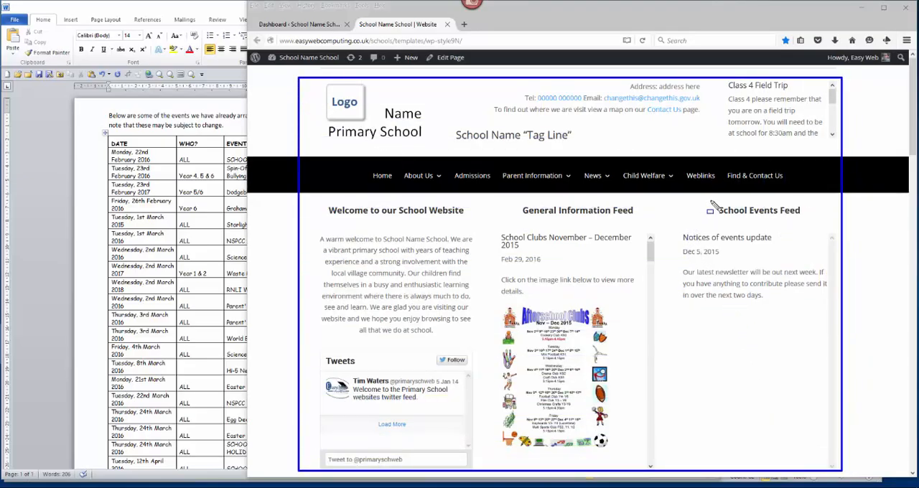
{"action": "left_click_drag", "start_coordinate": [709, 201], "coordinate": [807, 217]}
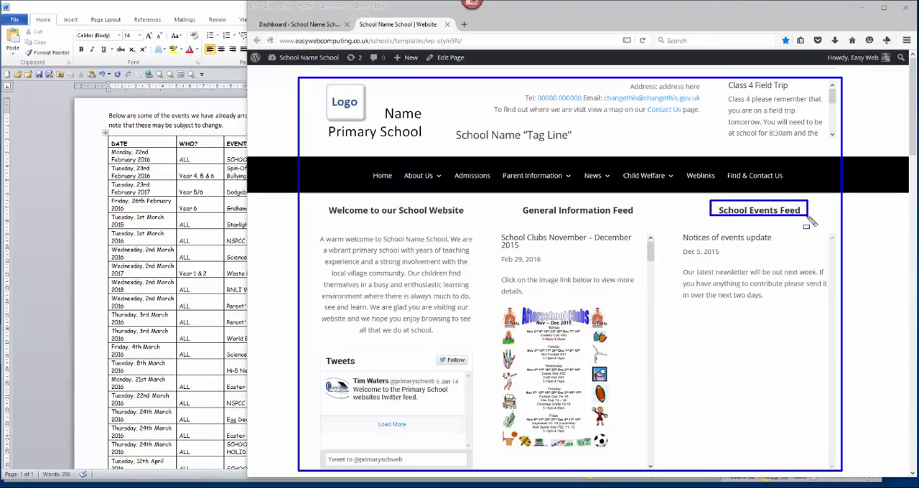
{"action": "left_click_drag", "start_coordinate": [677, 228], "coordinate": [829, 310]}
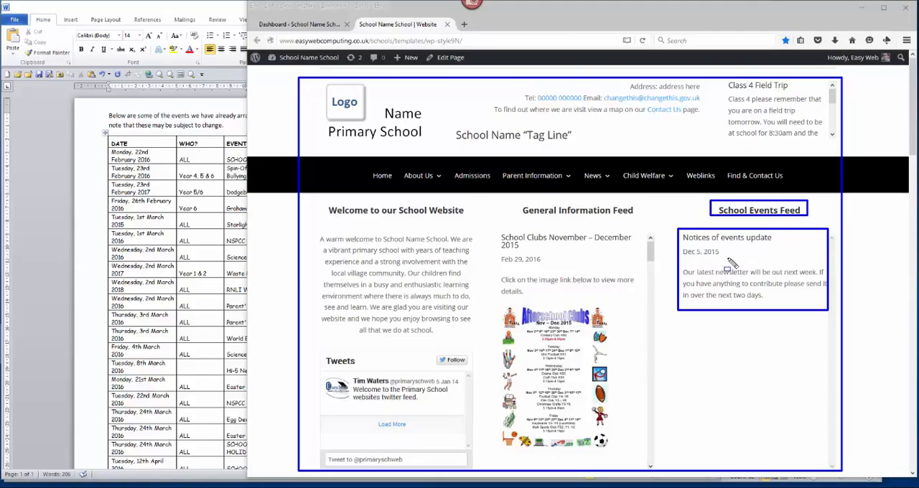
{"action": "key", "text": "Escape"}
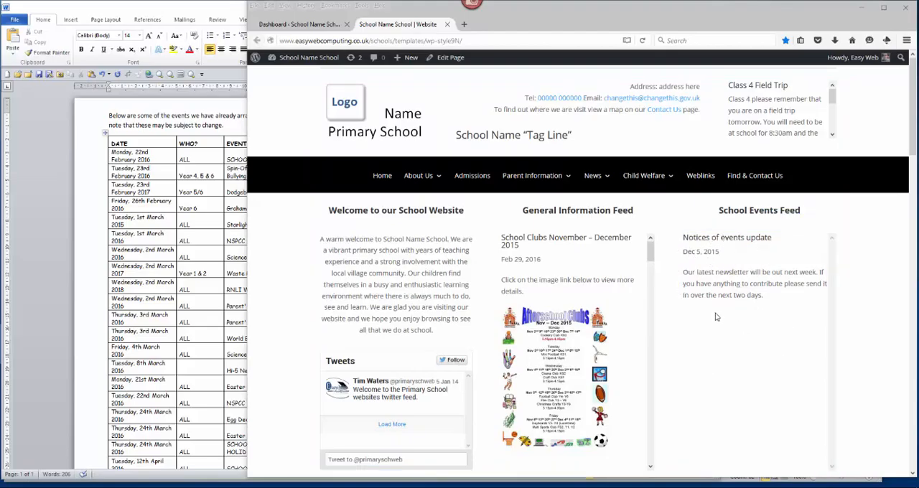
- Switch to the Word document and examine the DATE, WHO? and EVENT columns of the events table
{"action": "left_click", "coordinate": [165, 8]}
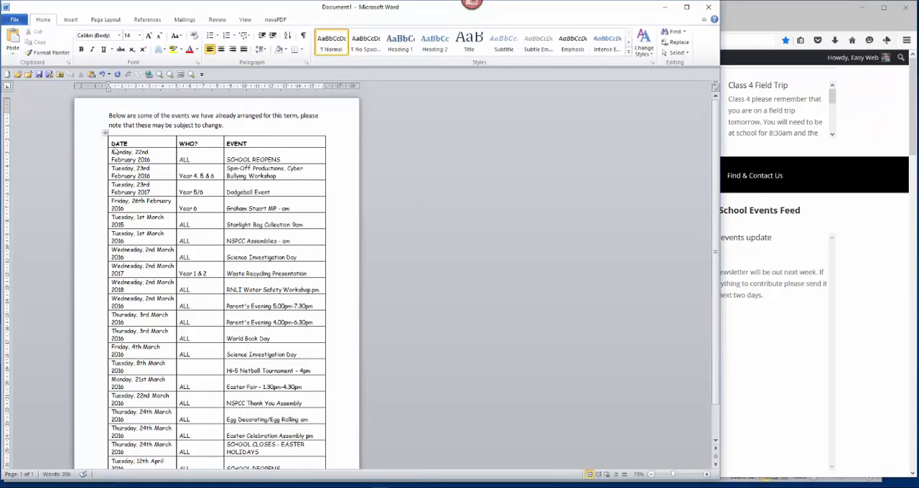
{"action": "mouse_move", "coordinate": [99, 129]}
{"action": "left_mouse_down"}
{"action": "mouse_move", "coordinate": [260, 305]}
{"action": "mouse_move", "coordinate": [329, 460]}
{"action": "left_mouse_up"}
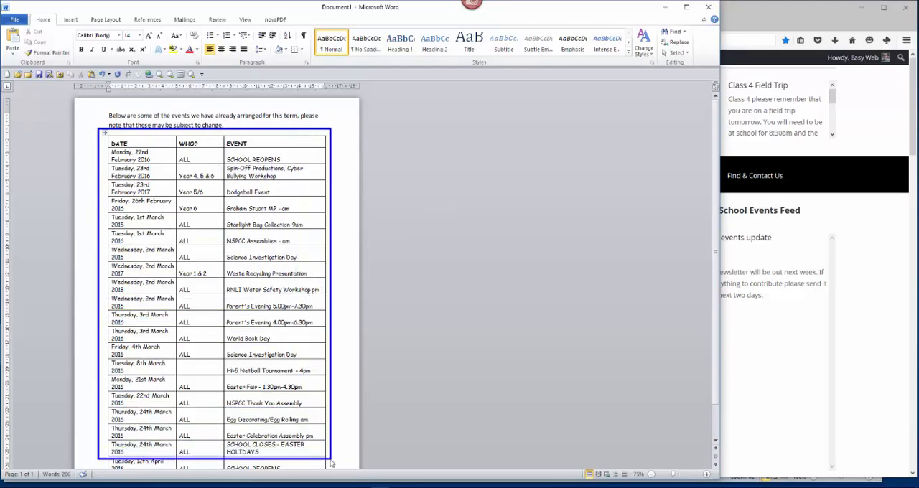
{"action": "left_click_drag", "start_coordinate": [110, 136], "coordinate": [172, 229]}
{"action": "left_click_drag", "start_coordinate": [181, 260], "coordinate": [174, 395]}
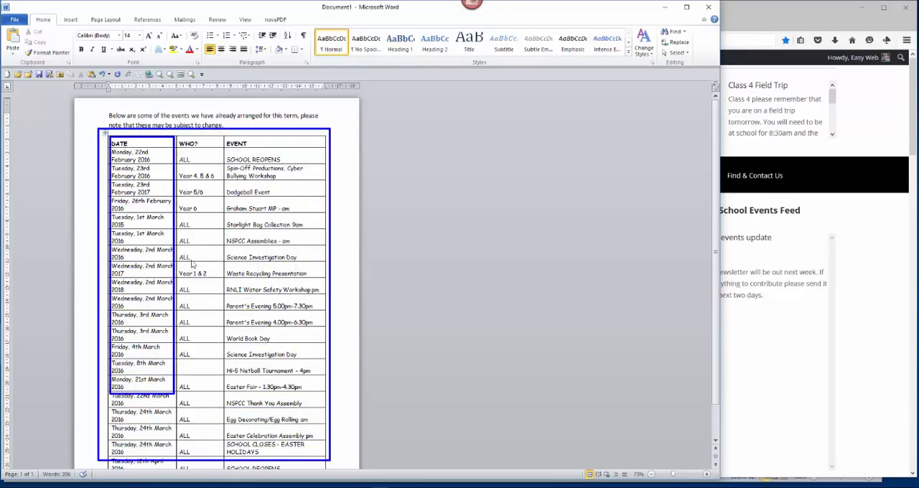
{"action": "mouse_move", "coordinate": [178, 137]}
{"action": "left_mouse_down"}
{"action": "mouse_move", "coordinate": [203, 200]}
{"action": "mouse_move", "coordinate": [217, 392]}
{"action": "mouse_move", "coordinate": [227, 402]}
{"action": "mouse_move", "coordinate": [222, 393]}
{"action": "left_mouse_up"}
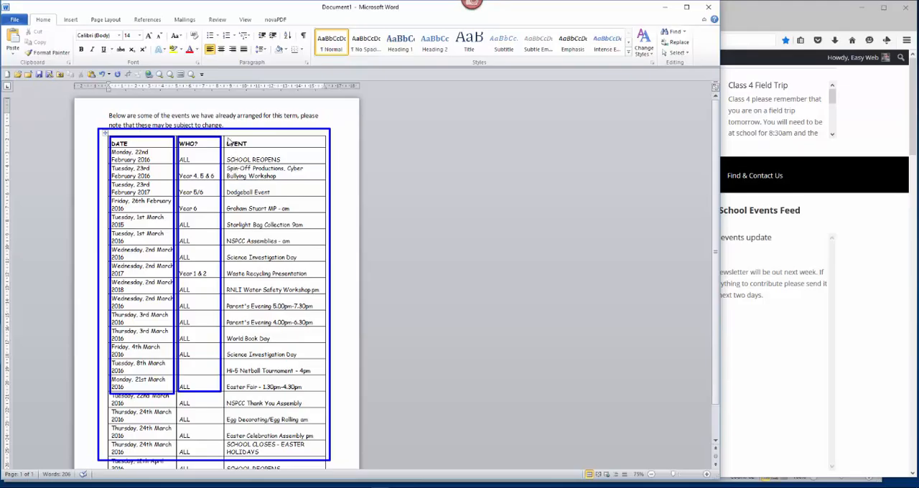
{"action": "left_click_drag", "start_coordinate": [225, 136], "coordinate": [325, 436]}
{"action": "key", "text": "Escape"}
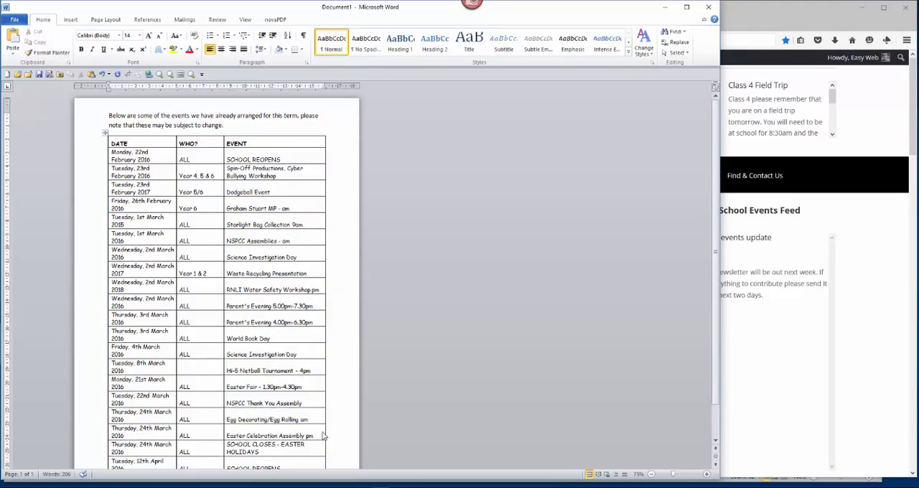
- Switch to the school website's WordPress dashboard in the browser and start a new post
{"action": "left_click", "coordinate": [783, 18]}
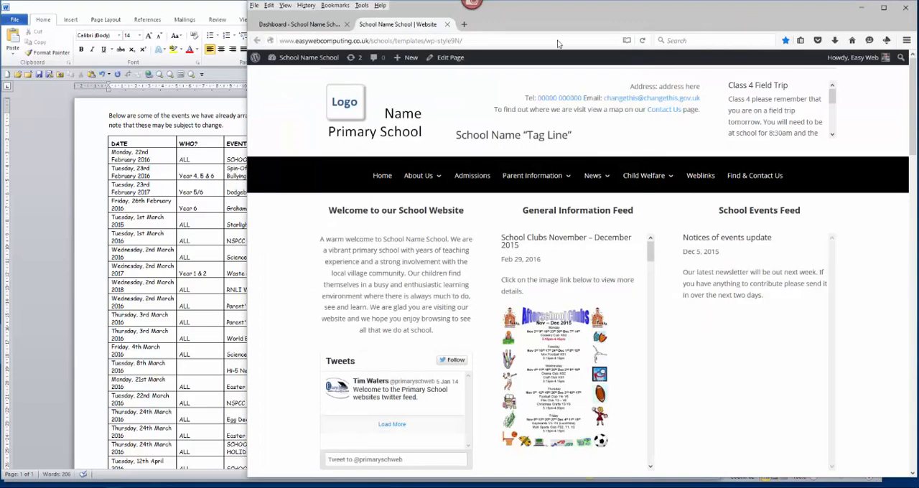
{"action": "mouse_move", "coordinate": [359, 19]}
{"action": "left_mouse_down"}
{"action": "mouse_move", "coordinate": [384, 30]}
{"action": "mouse_move", "coordinate": [441, 31]}
{"action": "left_mouse_up"}
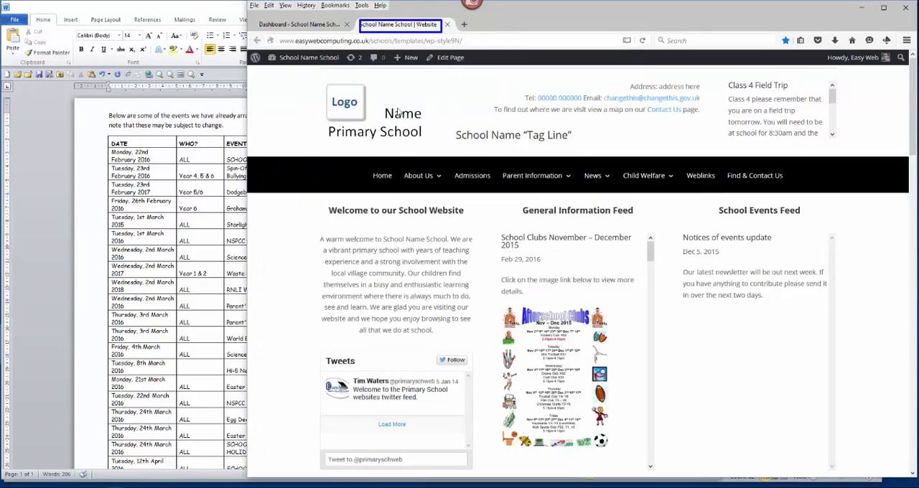
{"action": "left_click_drag", "start_coordinate": [253, 18], "coordinate": [342, 33]}
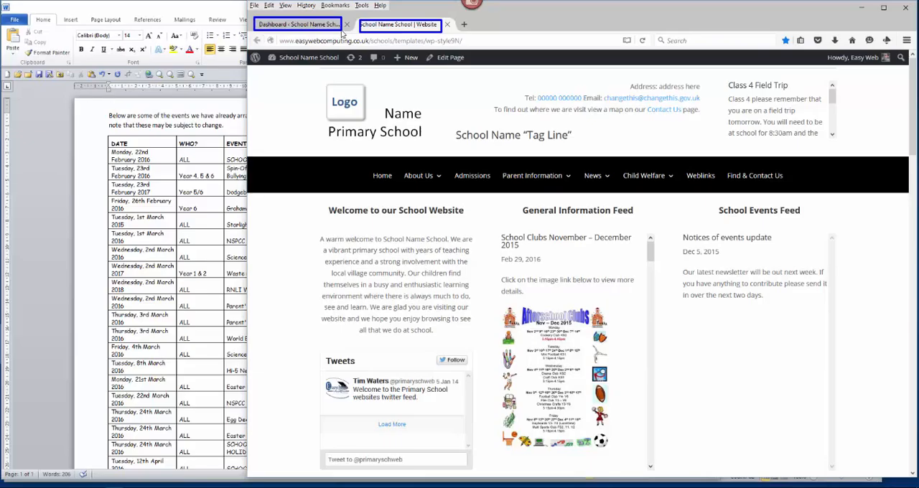
{"action": "key", "text": "Escape"}
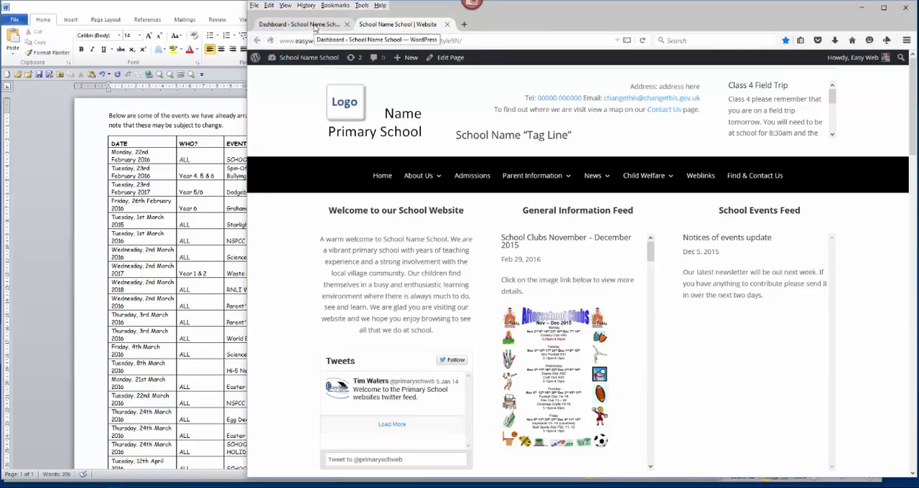
{"action": "left_click", "coordinate": [315, 27]}
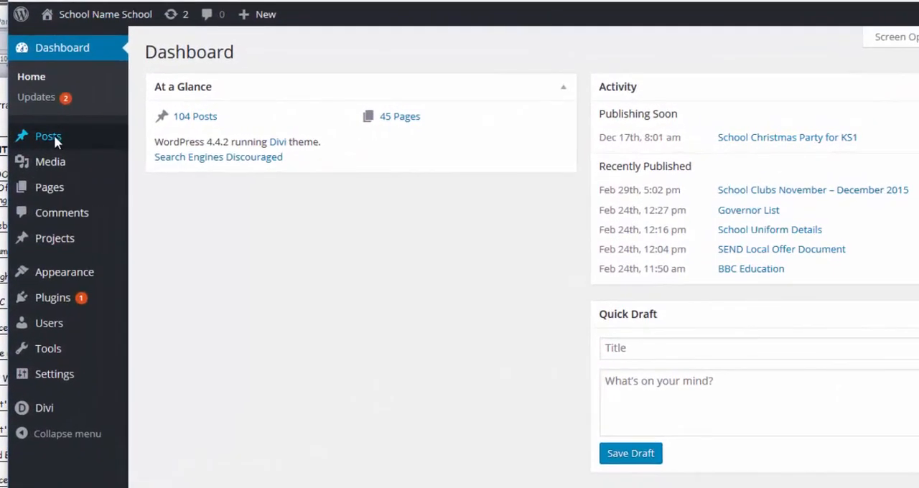
{"action": "mouse_move", "coordinate": [146, 137]}
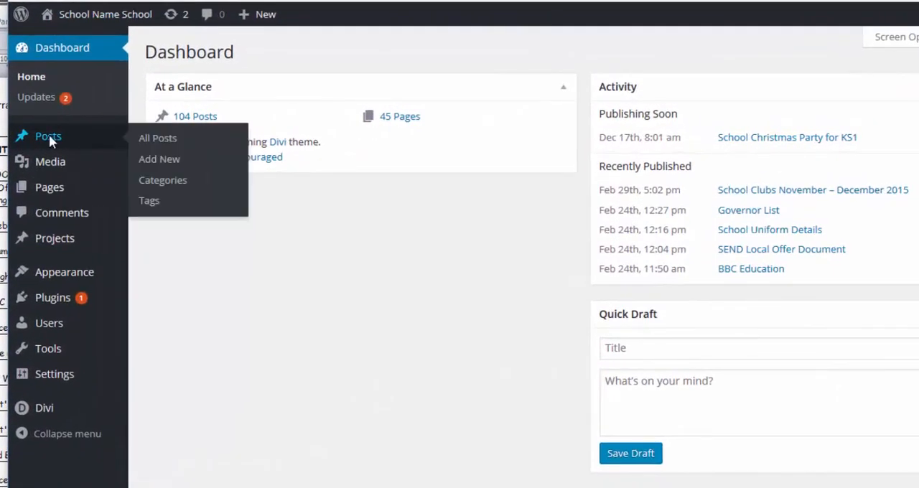
{"action": "left_click", "coordinate": [159, 160]}
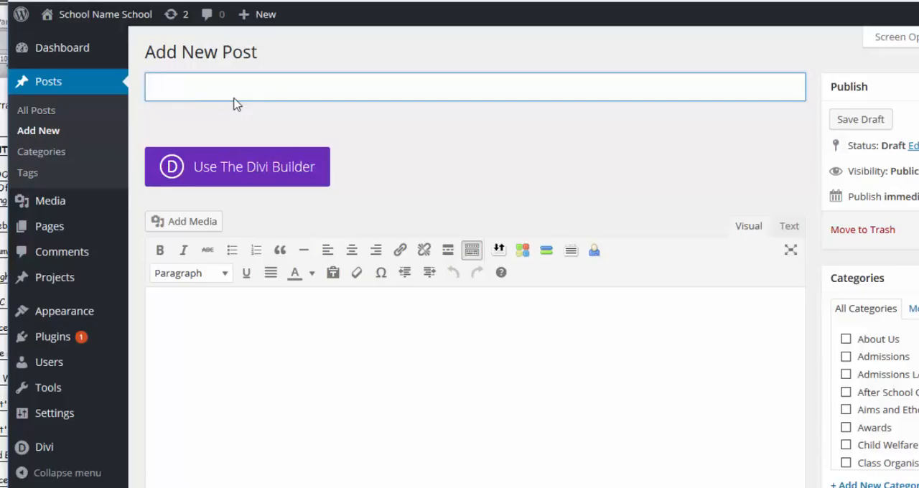
- Title the new post "Events for Spring Term 2016"
{"action": "type", "text": "Events for"}
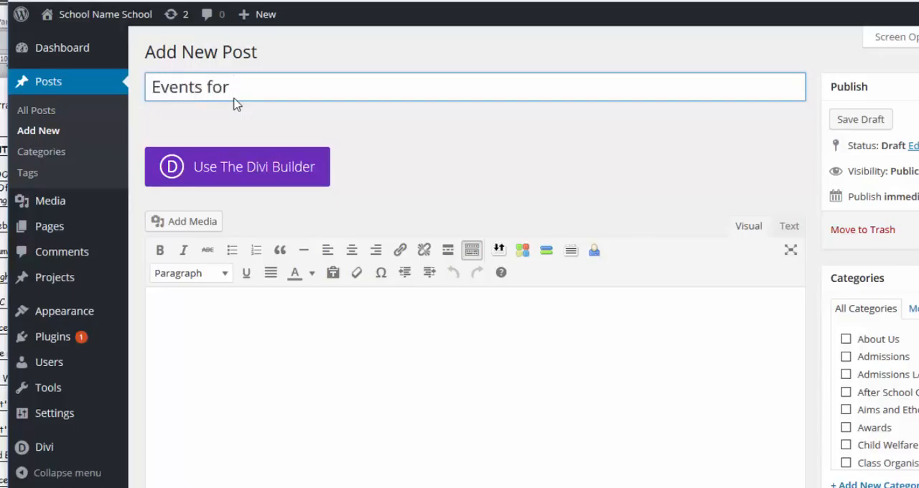
{"action": "type", "text": " P"}
{"action": "key", "text": "BackSpace"}
{"action": "type", "text": "Spring T"}
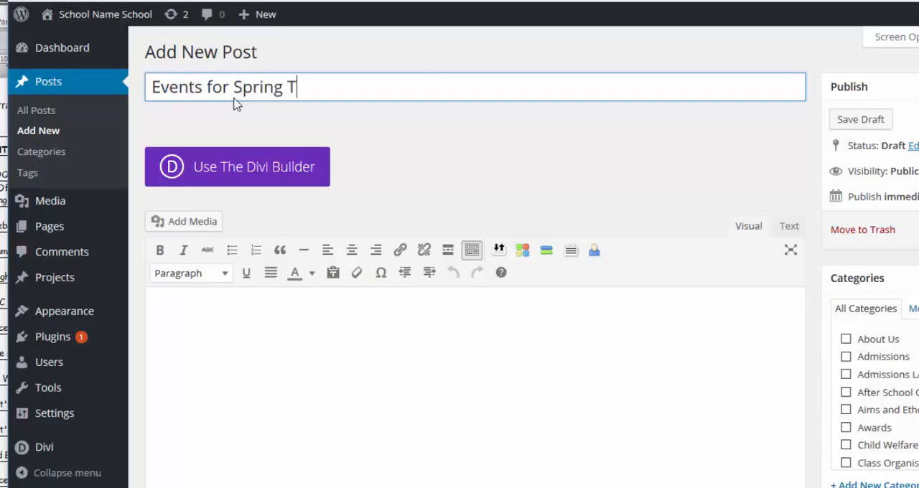
{"action": "type", "text": "erm 2016"}
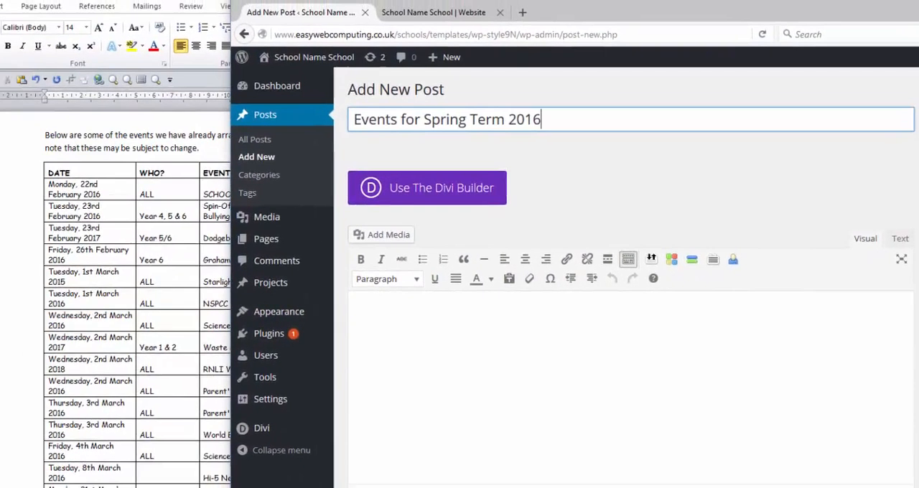
- Switch to the Word document and copy the introductory paragraph above the events table
{"action": "left_click", "coordinate": [244, 12]}
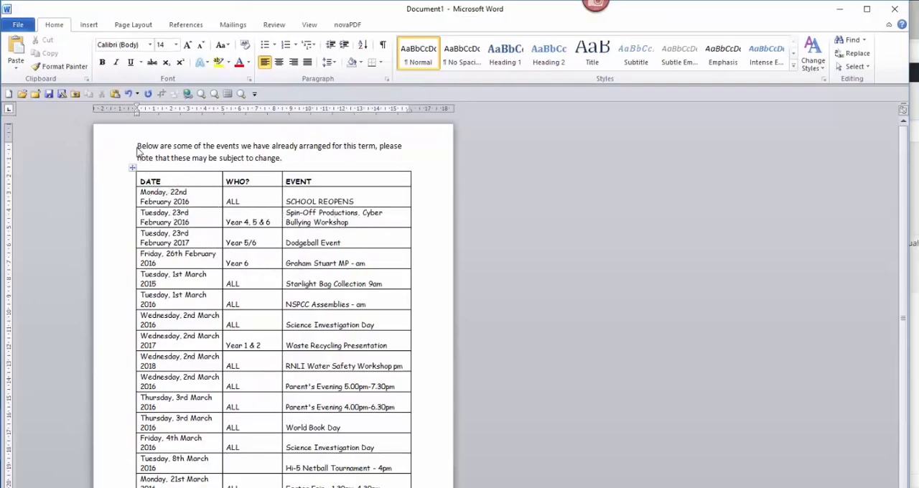
{"action": "left_click_drag", "start_coordinate": [138, 149], "coordinate": [272, 155]}
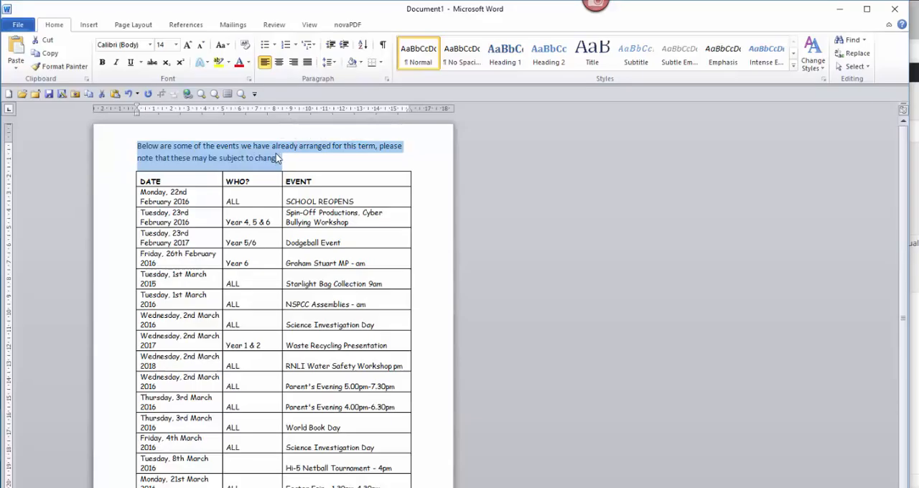
{"action": "right_click", "coordinate": [256, 148]}
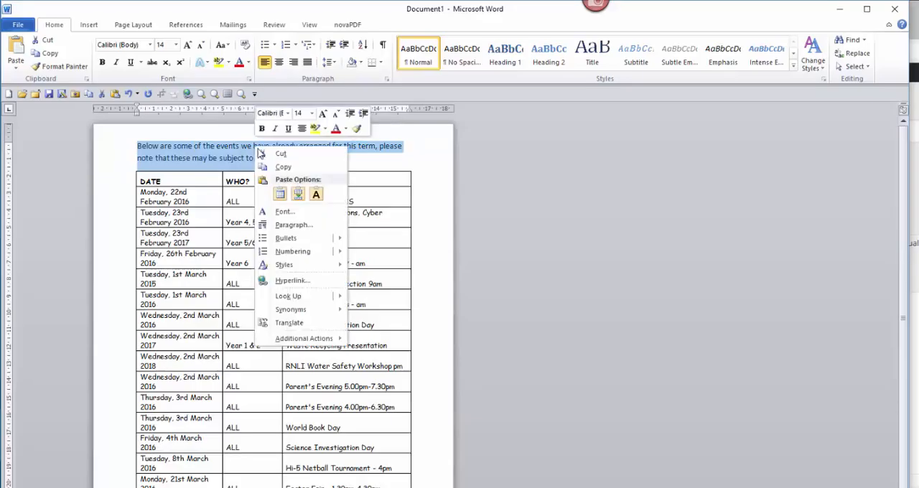
{"action": "left_click", "coordinate": [264, 170]}
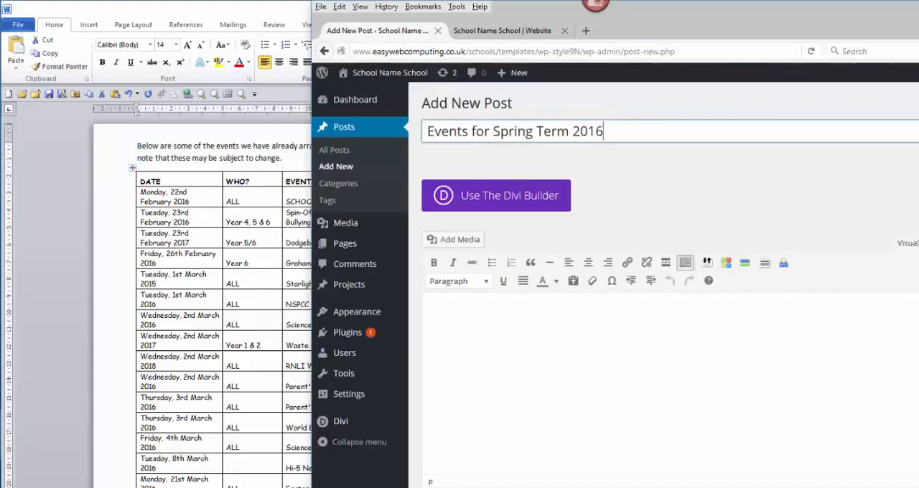
- Paste the copied introductory sentence into the body of the new WordPress post and begin a new line below it
{"action": "left_click", "coordinate": [446, 318]}
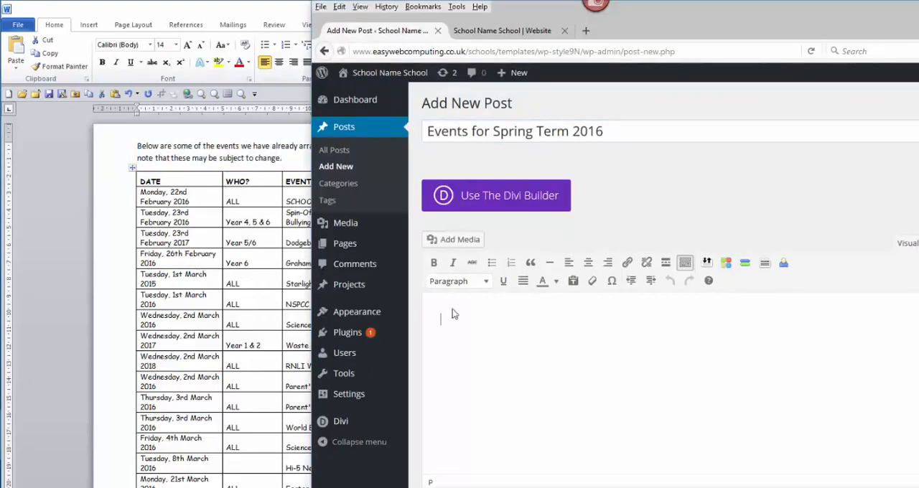
{"action": "right_click", "coordinate": [445, 325]}
{"action": "left_click", "coordinate": [464, 370]}
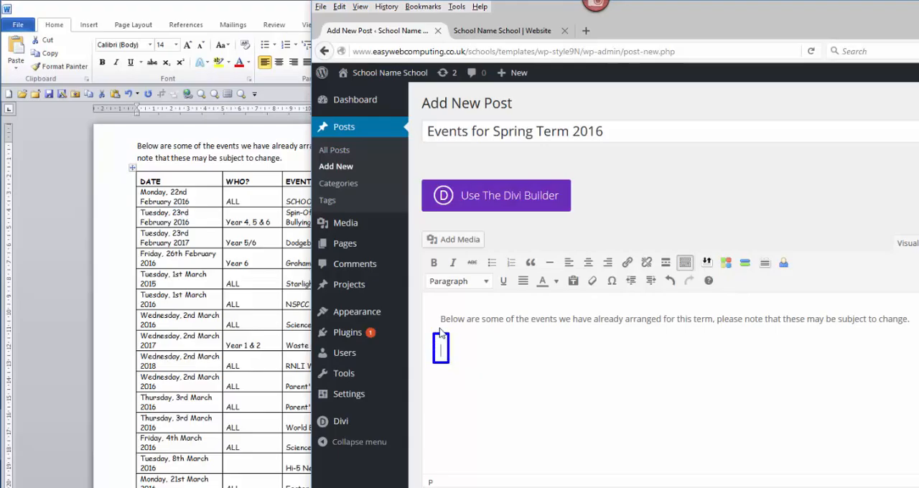
{"action": "mouse_move", "coordinate": [434, 312]}
{"action": "left_mouse_down"}
{"action": "mouse_move", "coordinate": [890, 337]}
{"action": "mouse_move", "coordinate": [915, 329]}
{"action": "left_mouse_up"}
- Return to the Word document and copy the entire events table
{"action": "left_click", "coordinate": [169, 12]}
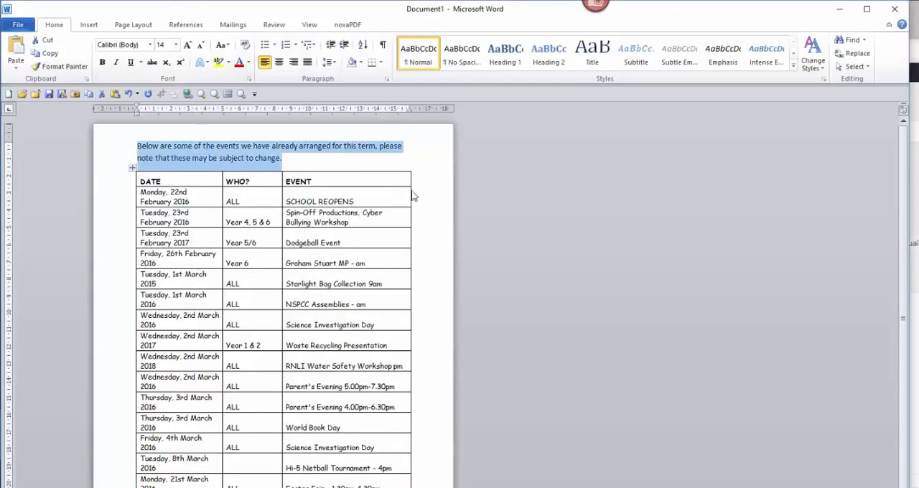
{"action": "left_click", "coordinate": [349, 161]}
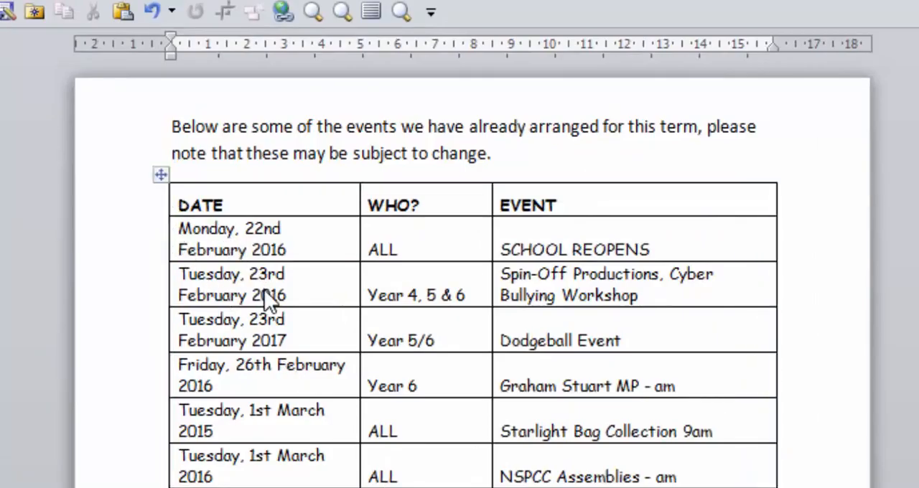
{"action": "left_click", "coordinate": [245, 259]}
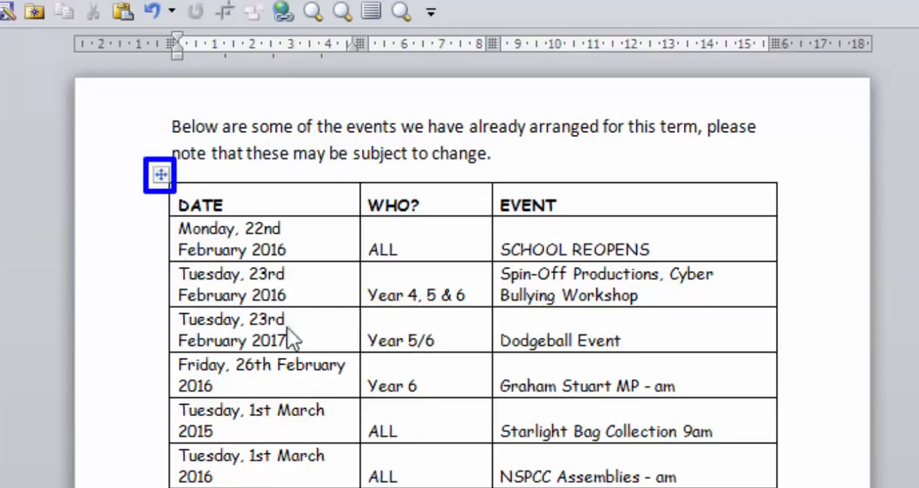
{"action": "left_click", "coordinate": [160, 174]}
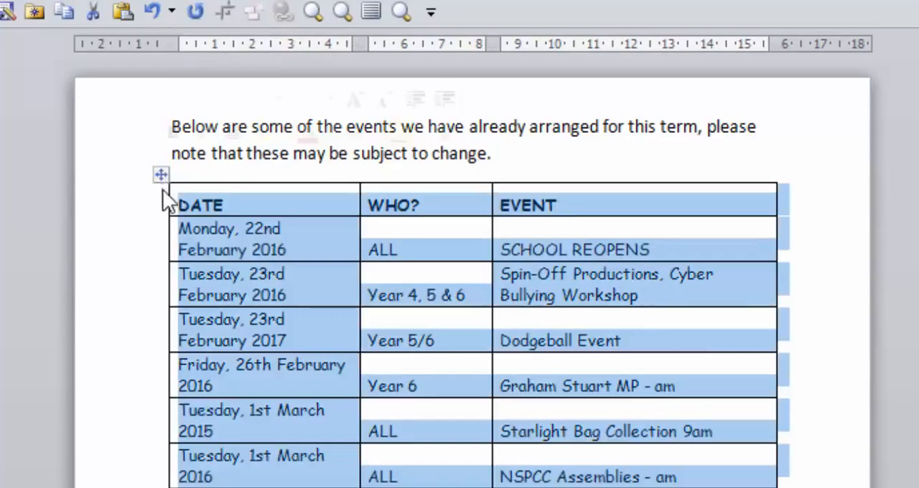
{"action": "right_click", "coordinate": [300, 241]}
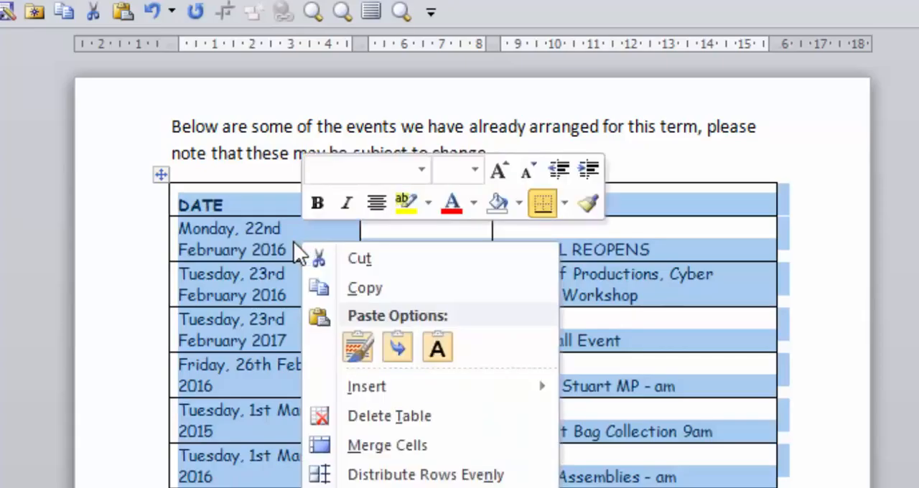
{"action": "left_click", "coordinate": [319, 291]}
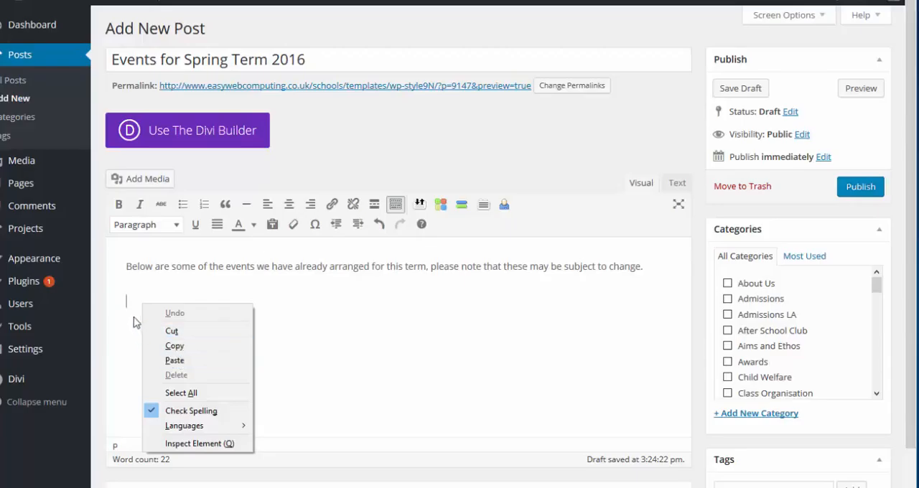
- Paste the copied events table below the introductory sentence in the WordPress post body
{"action": "left_click", "coordinate": [130, 306]}
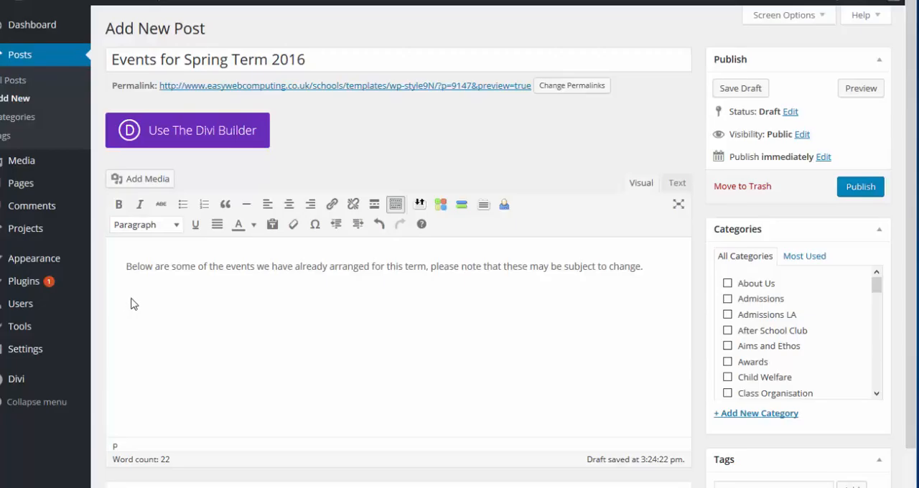
{"action": "right_click", "coordinate": [133, 304]}
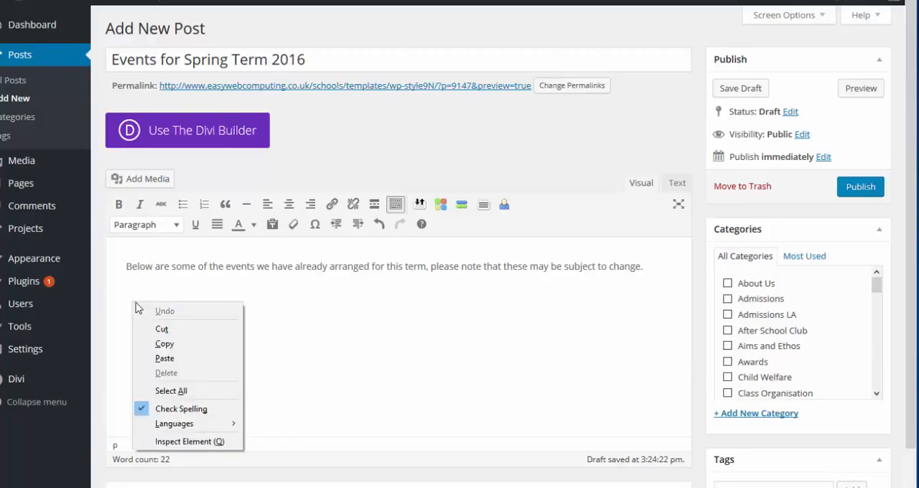
{"action": "left_click", "coordinate": [165, 358]}
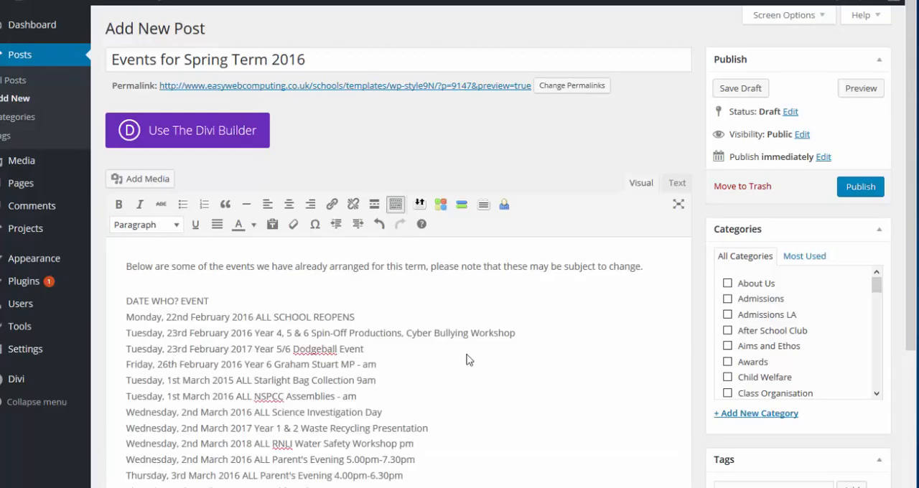
{"action": "scroll", "coordinate": [478, 370], "scroll_direction": "down", "scroll_amount": 3}
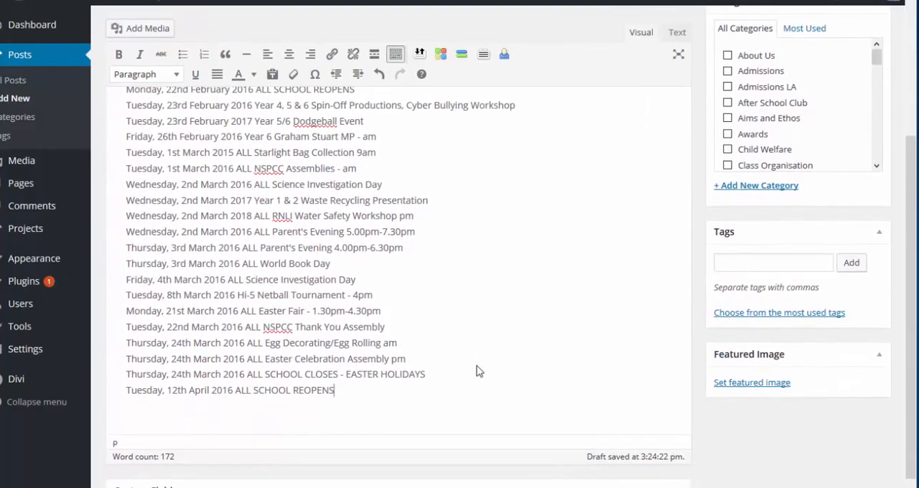
- Remove the extra blank line between the introductory sentence and the first event in the post body
{"action": "scroll", "coordinate": [478, 369], "scroll_direction": "up", "scroll_amount": 1}
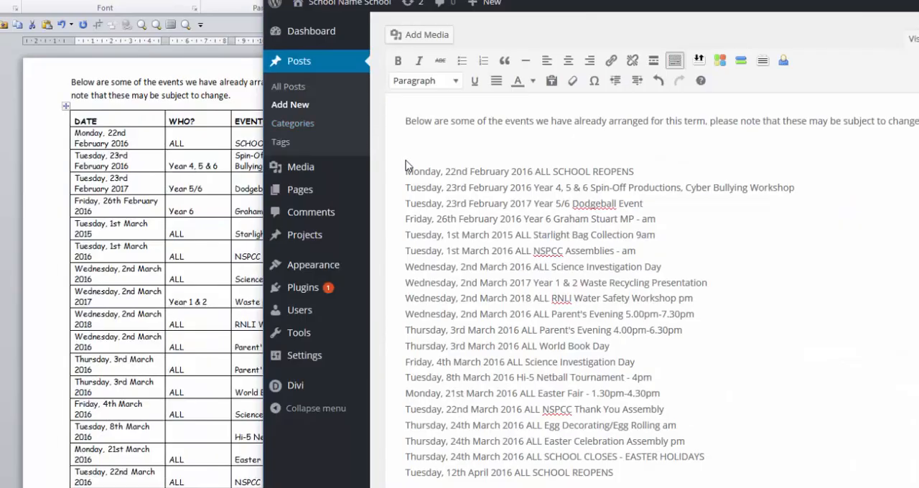
{"action": "key", "text": "Delete"}
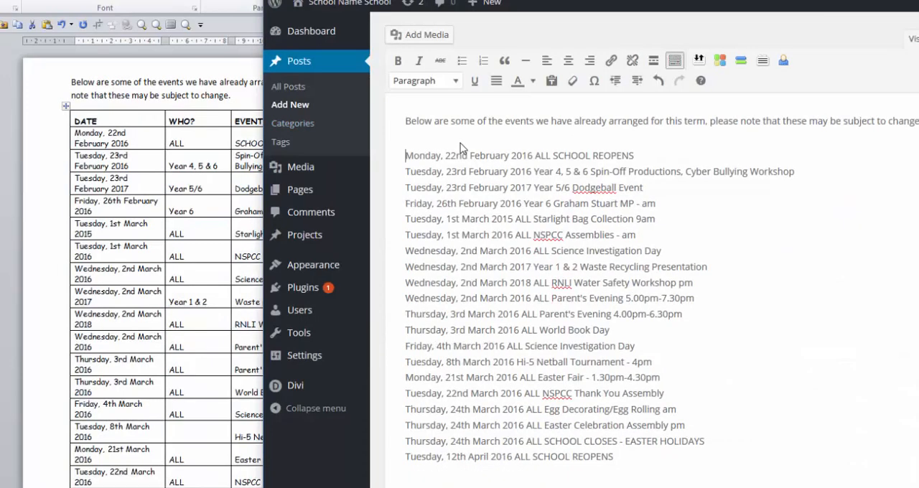
- Assign the post to the Notices of Events category and publish it
{"action": "left_click_drag", "start_coordinate": [891, 137], "coordinate": [889, 180]}
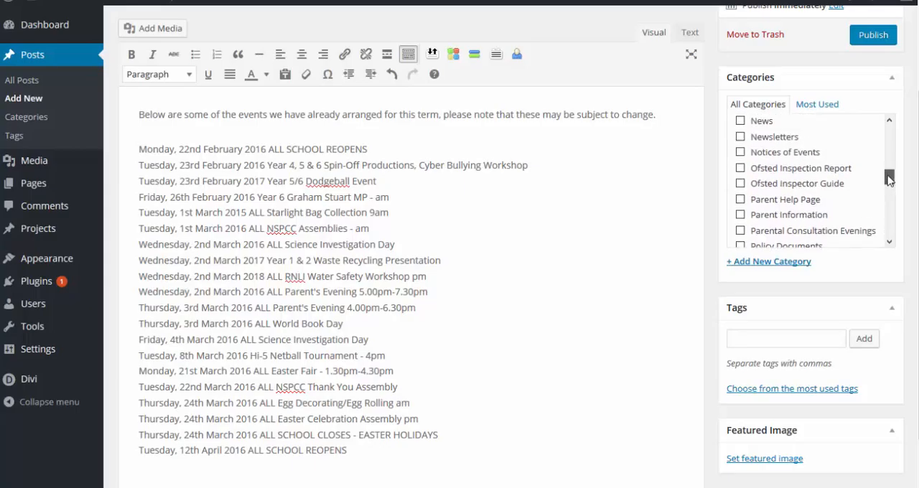
{"action": "left_click", "coordinate": [740, 152]}
{"action": "scroll", "coordinate": [686, 197], "scroll_direction": "up", "scroll_amount": 1}
{"action": "scroll", "coordinate": [684, 199], "scroll_direction": "up", "scroll_amount": 2}
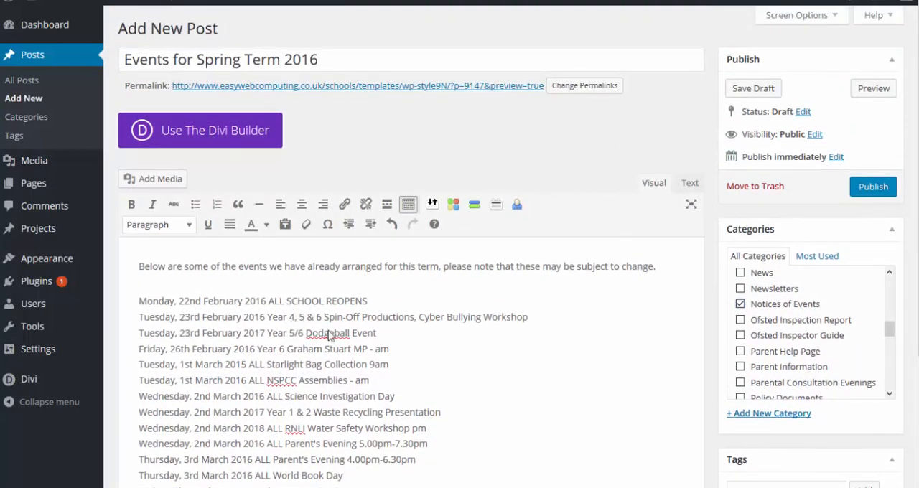
{"action": "left_click", "coordinate": [877, 192]}
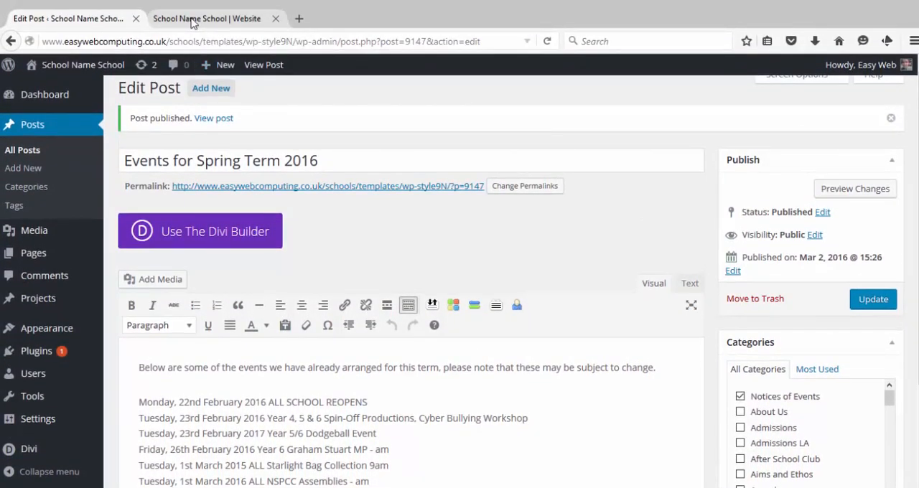
- Switch to the school website's home page, reload it and examine the new post in the School Events Feed
{"action": "left_click", "coordinate": [249, 27]}
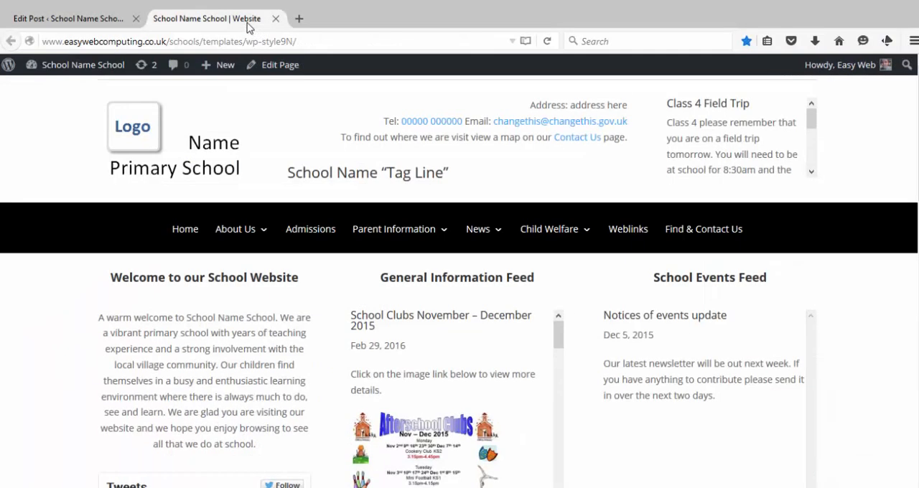
{"action": "left_click", "coordinate": [549, 43]}
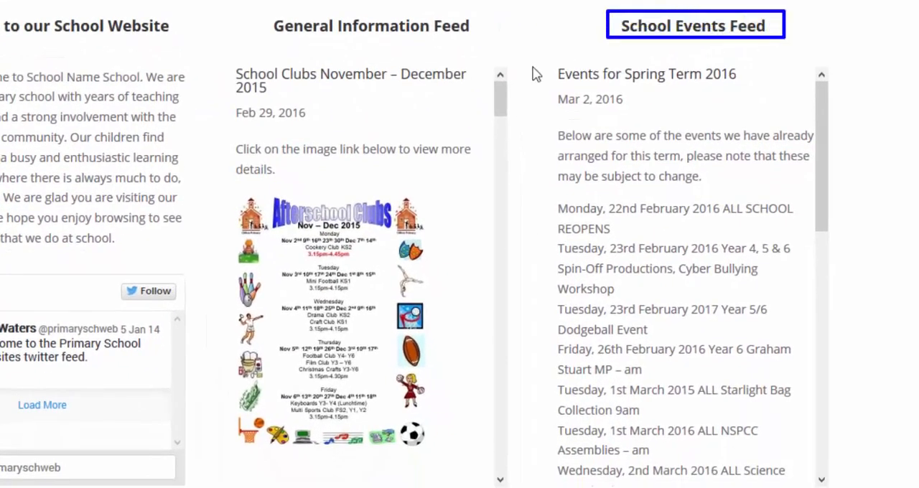
{"action": "mouse_move", "coordinate": [820, 216]}
{"action": "left_mouse_down"}
{"action": "mouse_move", "coordinate": [801, 412]}
{"action": "mouse_move", "coordinate": [810, 456]}
{"action": "mouse_move", "coordinate": [831, 349]}
{"action": "mouse_move", "coordinate": [839, 223]}
{"action": "mouse_move", "coordinate": [831, 179]}
{"action": "left_mouse_up"}
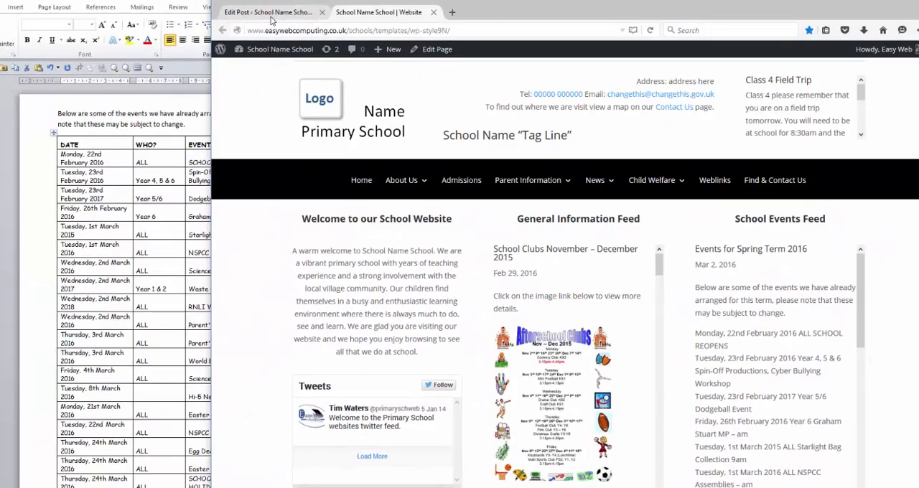
- Return to editing the Events for Spring Term 2016 post and delete all the plain-text event lines below the introductory sentence
{"action": "left_click", "coordinate": [270, 15]}
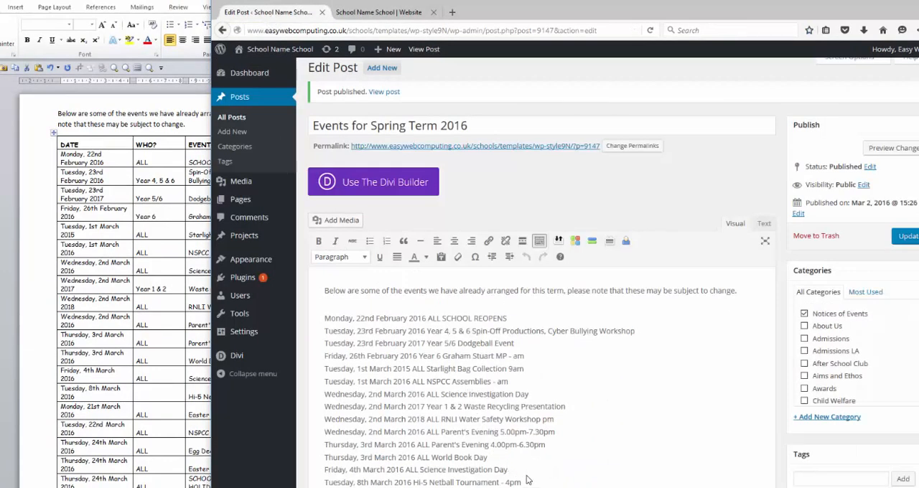
{"action": "scroll", "coordinate": [528, 479], "scroll_direction": "down", "scroll_amount": 3}
{"action": "left_click_drag", "start_coordinate": [494, 439], "coordinate": [325, 199]}
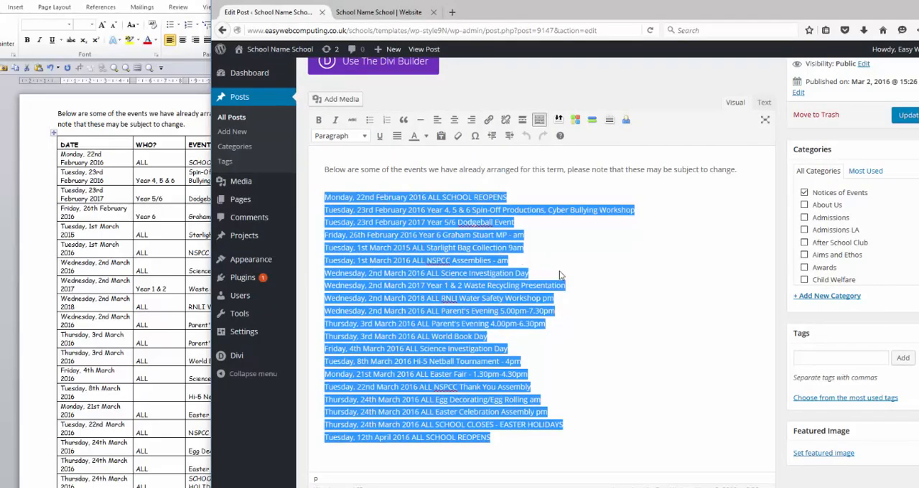
{"action": "key", "text": "Delete"}
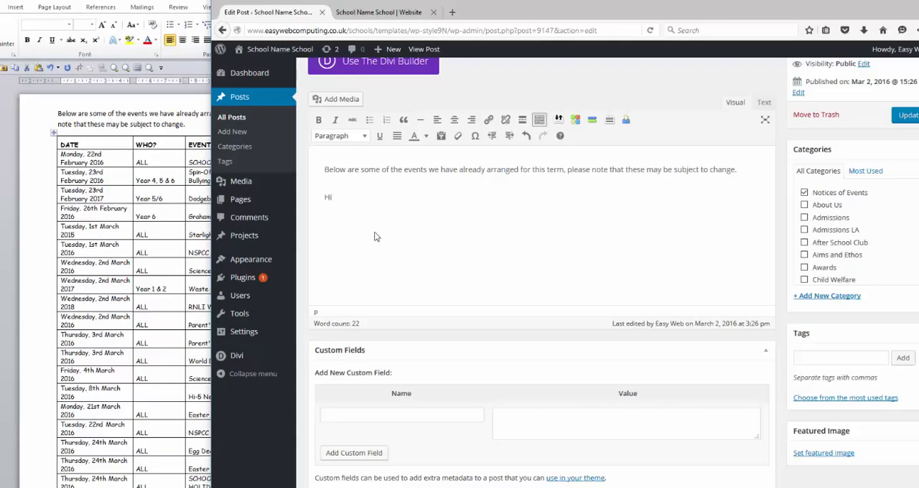
{"action": "type", "text": "H"}
{"action": "type", "text": "old d"}
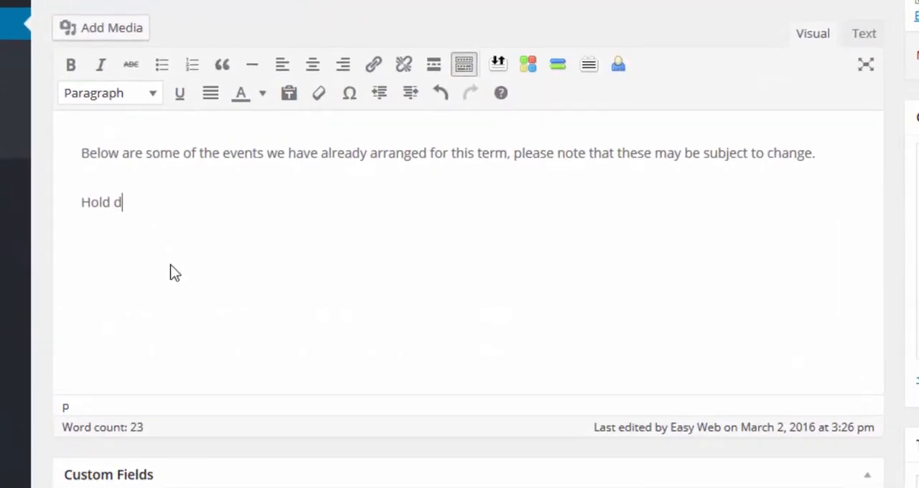
{"action": "type", "text": "own the Ct"}
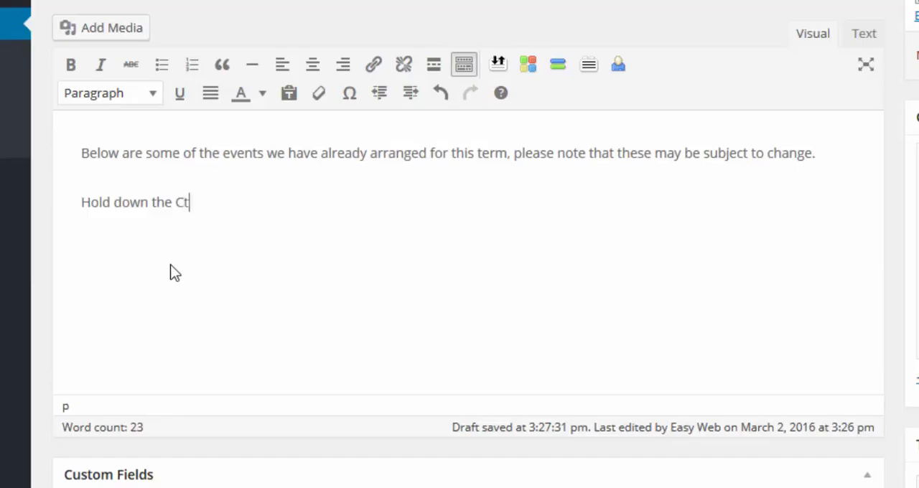
{"action": "type", "text": "rl Key and then pres"}
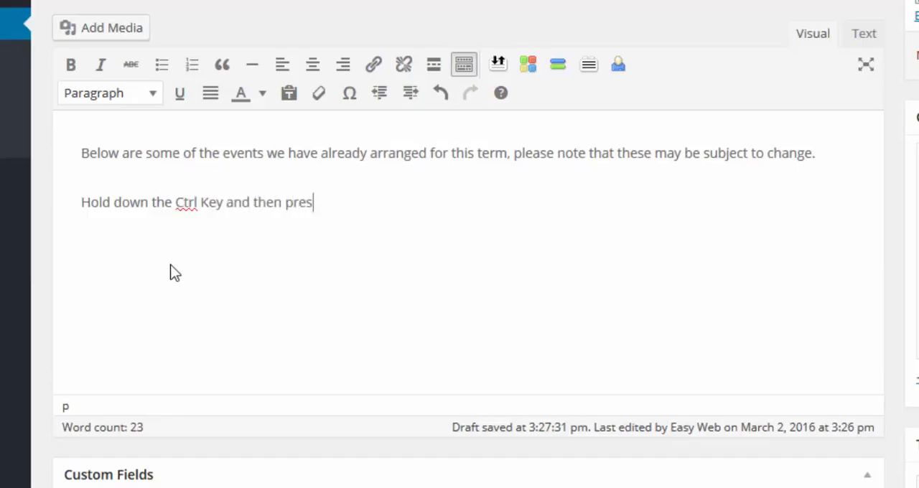
{"action": "type", "text": "s the v"}
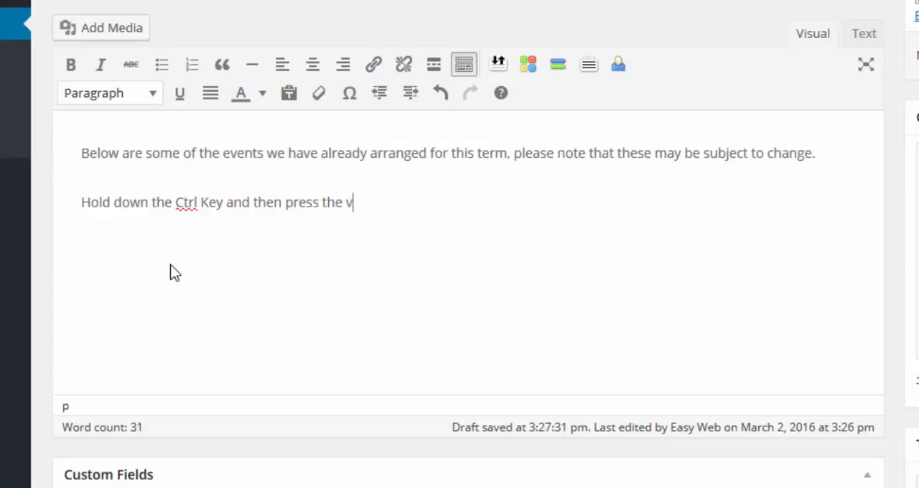
{"action": "type", "text": " ek"}
{"action": "key", "text": "BackSpace"}
{"action": "key", "text": "BackSpace"}
{"action": "type", "text": "key"}
{"action": "key", "text": "shift+Home"}
{"action": "key", "text": "BackSpace"}
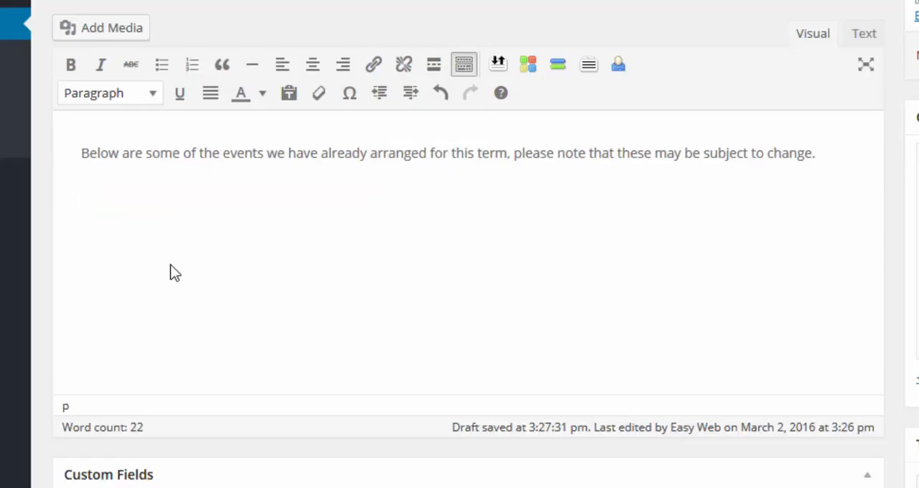
- Paste the copied events table with its DATE, WHO? and EVENT columns below the introductory sentence and look through its rows
{"action": "key", "text": "ctrl+v"}
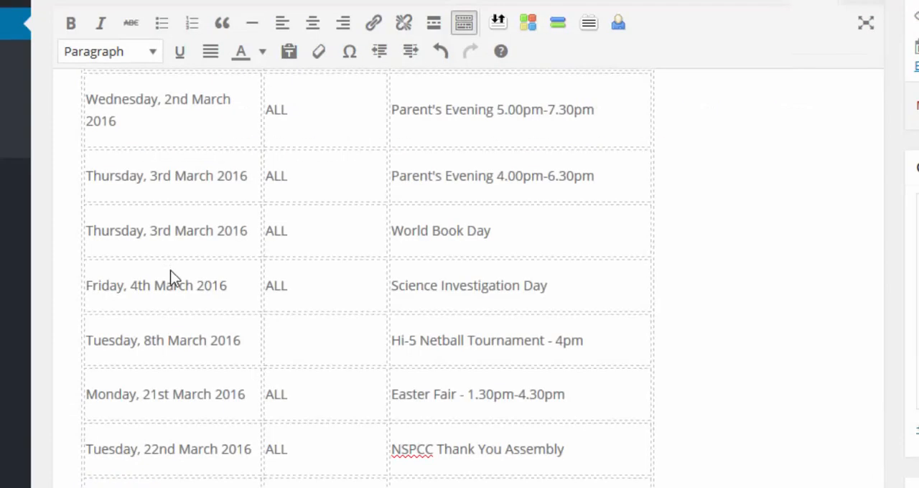
{"action": "scroll", "coordinate": [170, 270], "scroll_direction": "up", "scroll_amount": 10}
{"action": "scroll", "coordinate": [164, 325], "scroll_direction": "up", "scroll_amount": 8}
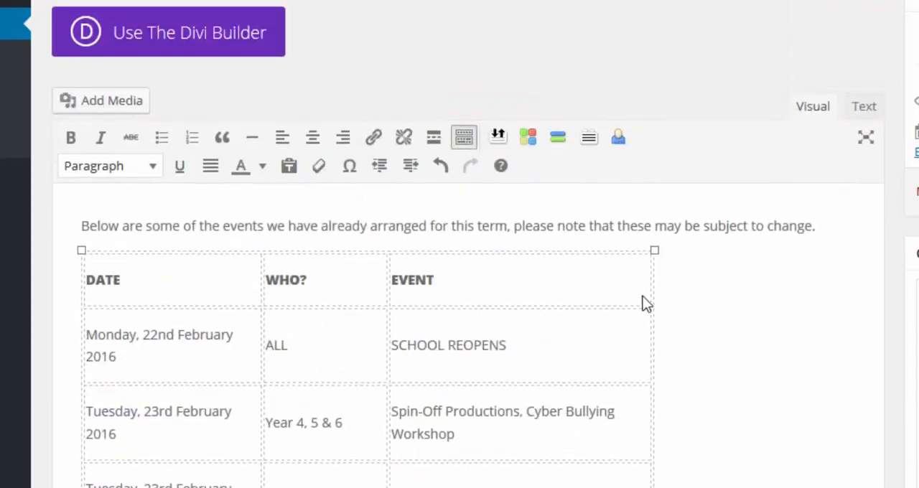
{"action": "scroll", "coordinate": [758, 365], "scroll_direction": "down", "scroll_amount": 10}
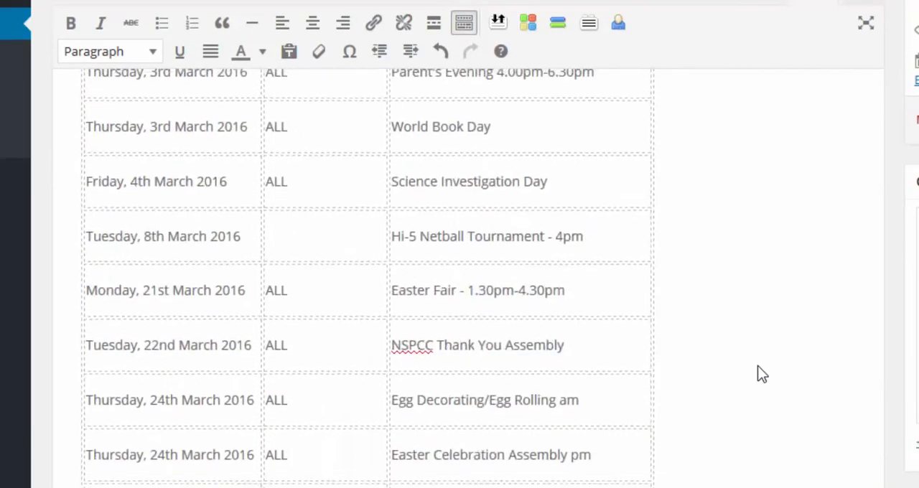
{"action": "scroll", "coordinate": [757, 366], "scroll_direction": "up", "scroll_amount": 7}
{"action": "scroll", "coordinate": [757, 367], "scroll_direction": "up", "scroll_amount": 8}
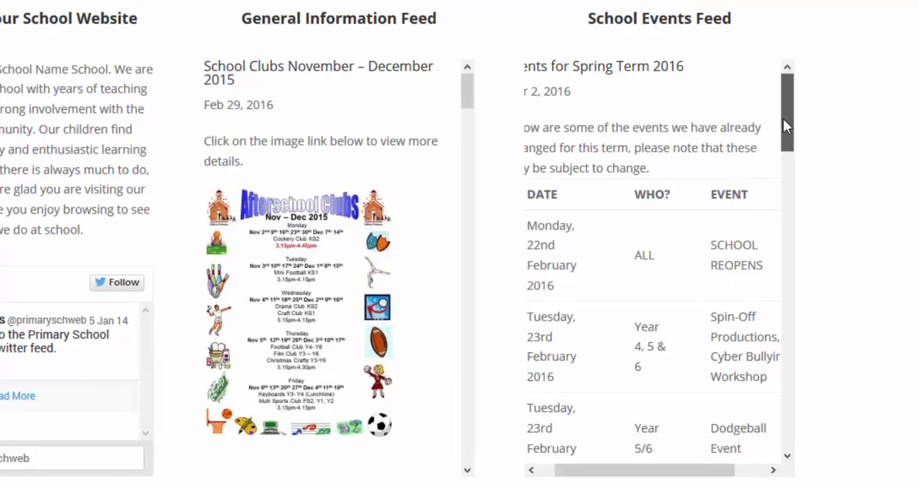
- Update the post with the pasted table and check it in the School Events Feed on the school website
{"action": "mouse_move", "coordinate": [783, 121]}
{"action": "left_mouse_down"}
{"action": "mouse_move", "coordinate": [787, 341]}
{"action": "mouse_move", "coordinate": [796, 359]}
{"action": "mouse_move", "coordinate": [787, 115]}
{"action": "left_mouse_up"}
{"action": "scroll", "coordinate": [839, 390], "scroll_direction": "up", "scroll_amount": 1}
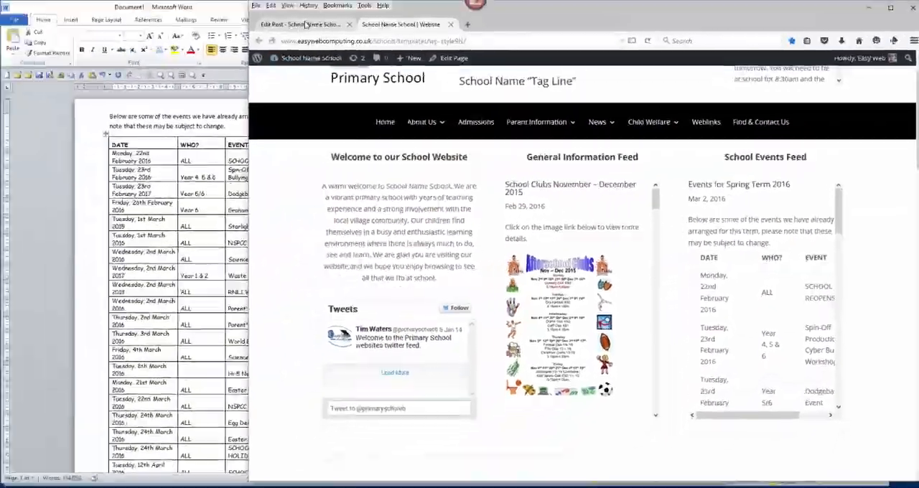
{"action": "left_click", "coordinate": [305, 25]}
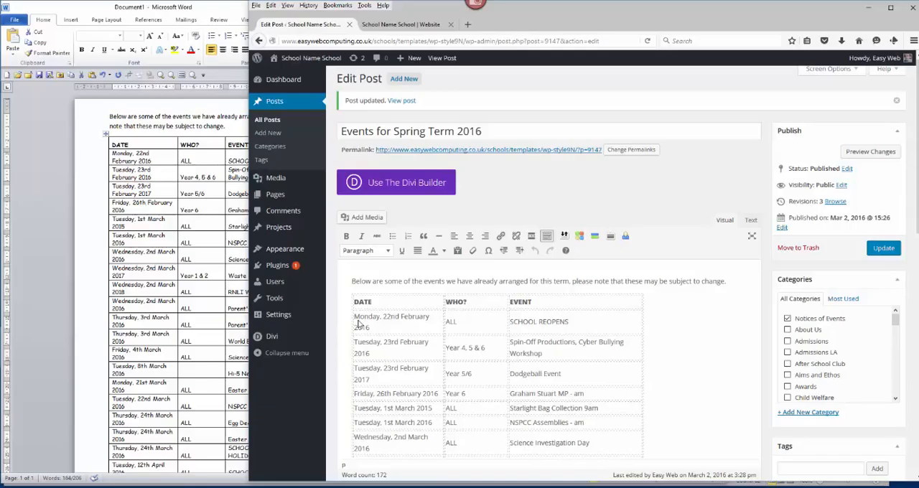
- Select the whole events table in the Word document, then view its counterpart in the website's School Events Feed
{"action": "left_click", "coordinate": [98, 9]}
{"action": "left_click", "coordinate": [106, 134]}
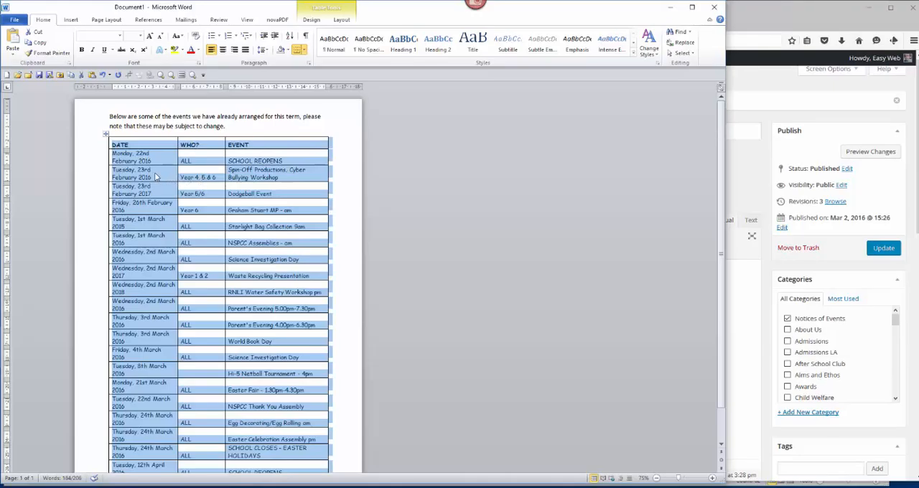
{"action": "key", "text": "alt+Tab"}
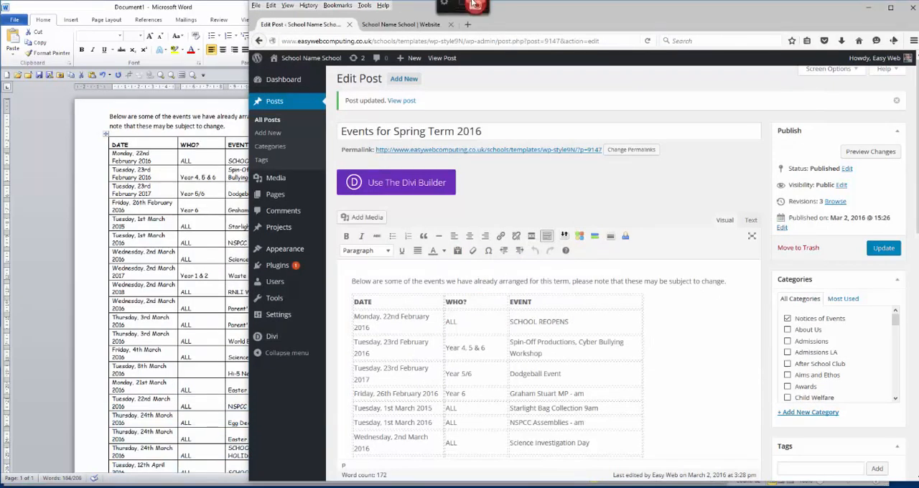
{"action": "left_click", "coordinate": [405, 25]}
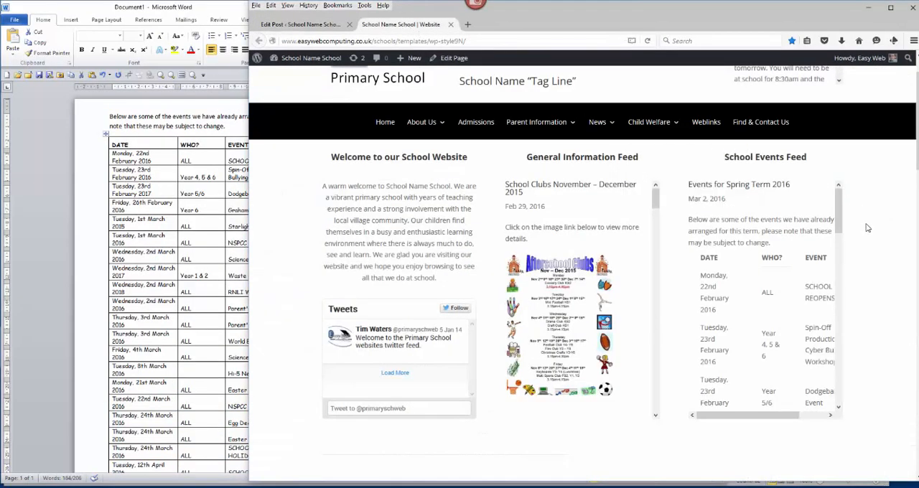